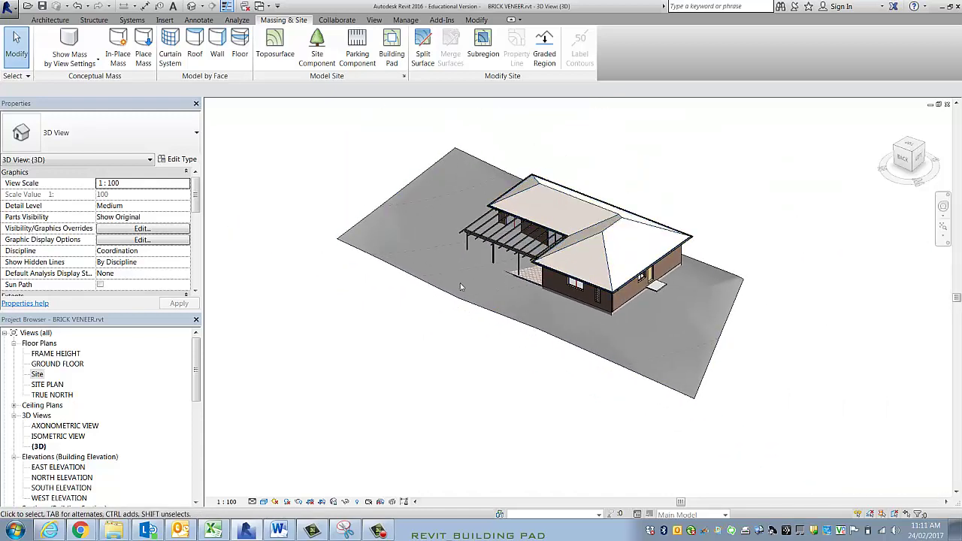
shift+middle_drag(501, 346, 468, 386)
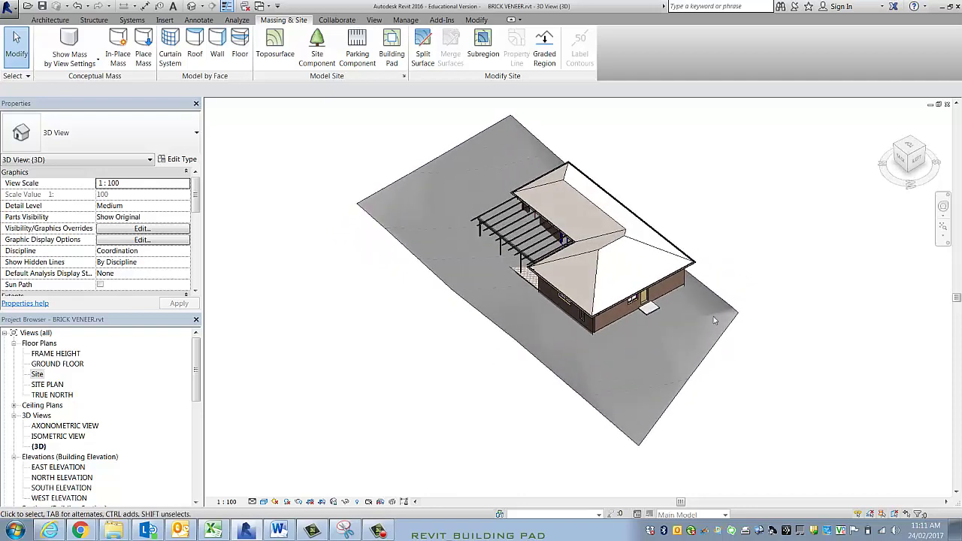
shift+middle_drag(735, 361, 749, 344)
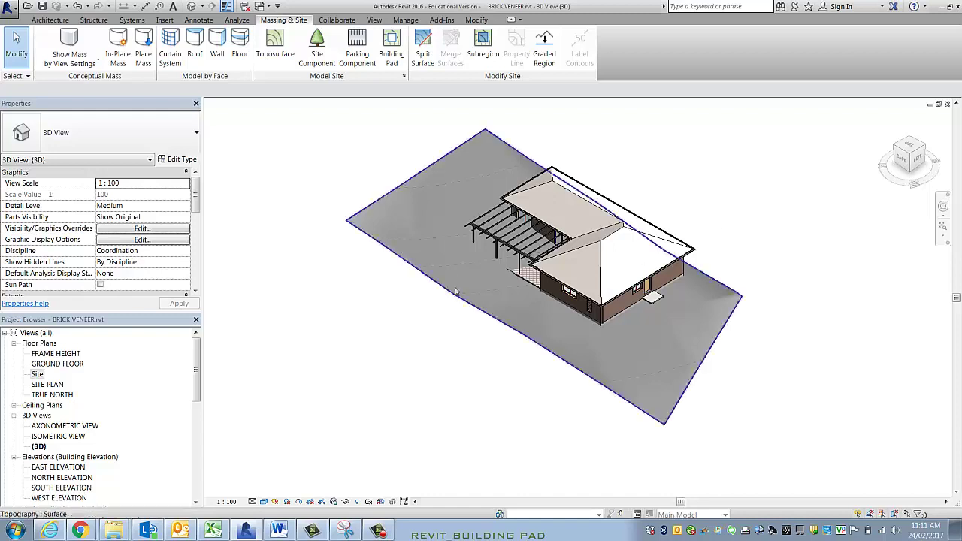
scroll(709, 188, down, 1)
middle_drag(709, 188, 669, 200)
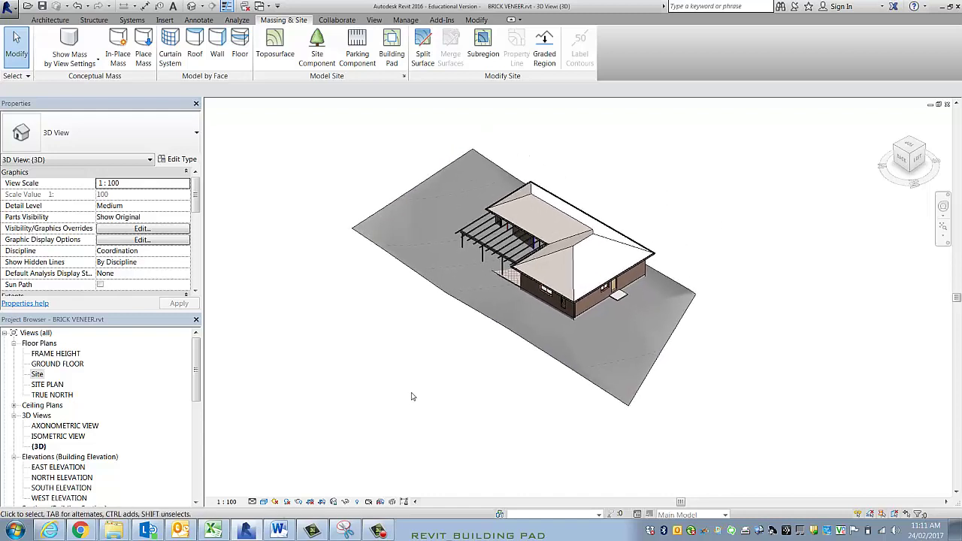
Open the Site floor plan and set its visual style to Wireframe
double_click(37, 374)
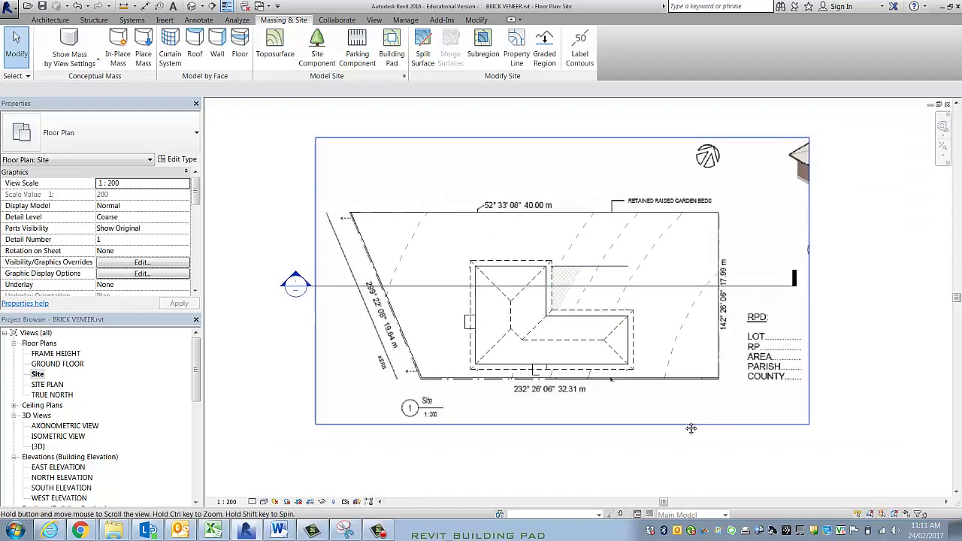
middle_drag(691, 428, 689, 427)
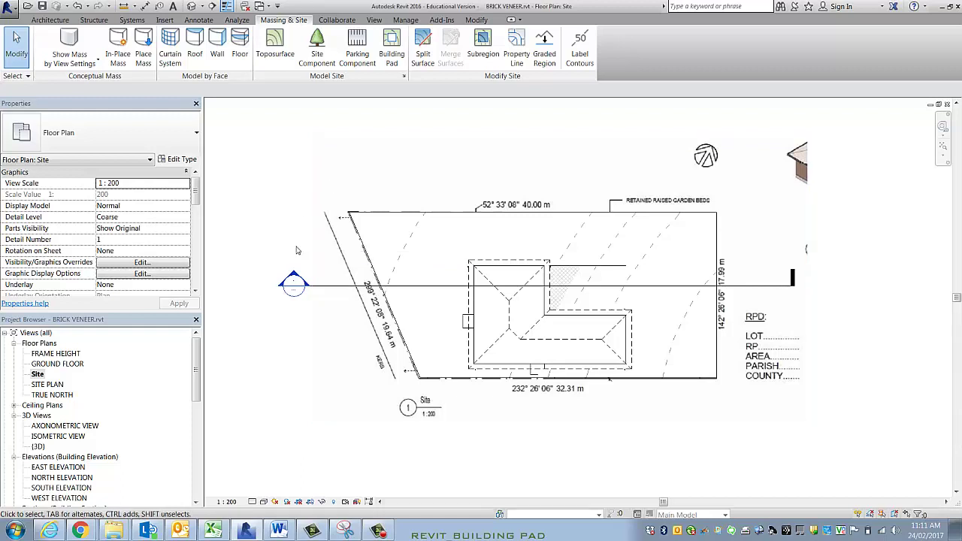
click(264, 501)
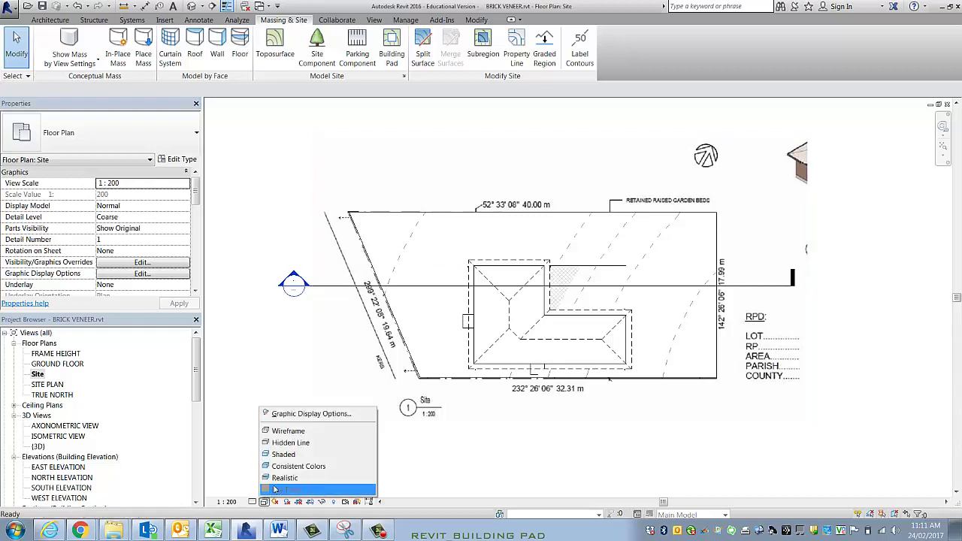
click(301, 442)
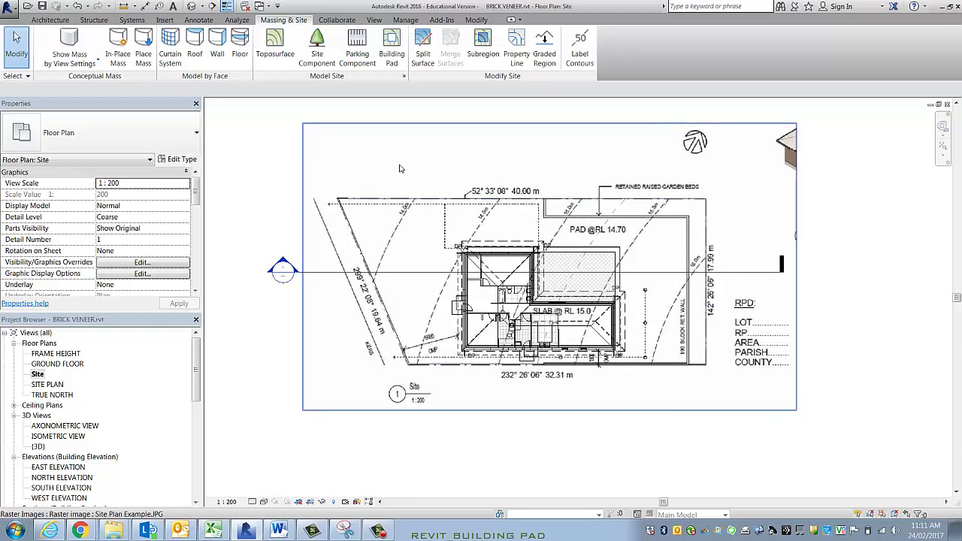
middle_drag(409, 179, 397, 203)
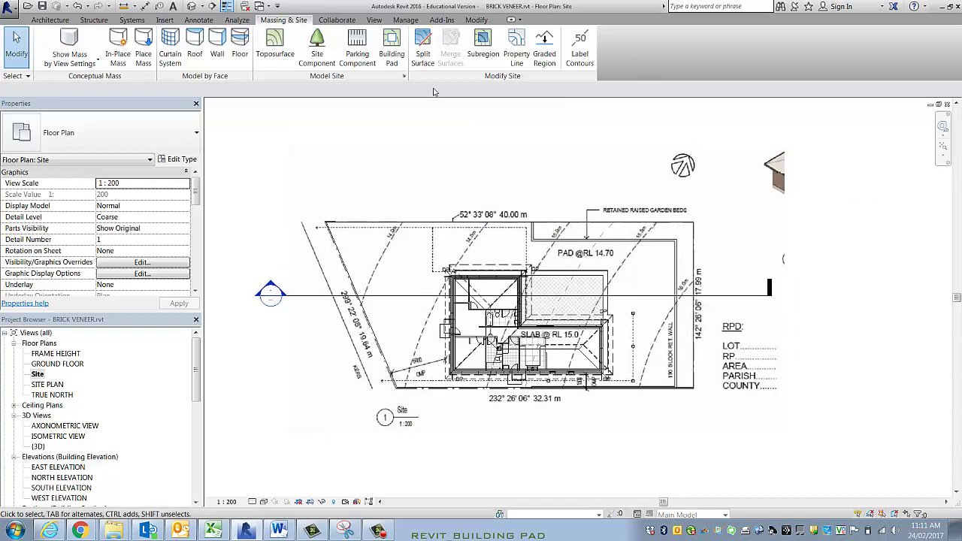
Start a building pad and sketch a rectangular boundary about 25,151 mm long around the house, from the upper-right retaining wall corner
click(389, 60)
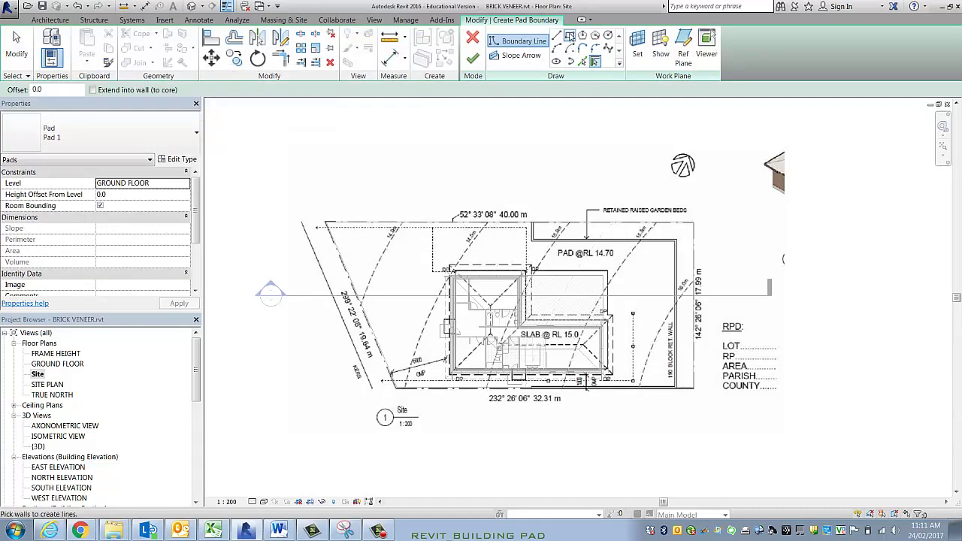
click(569, 35)
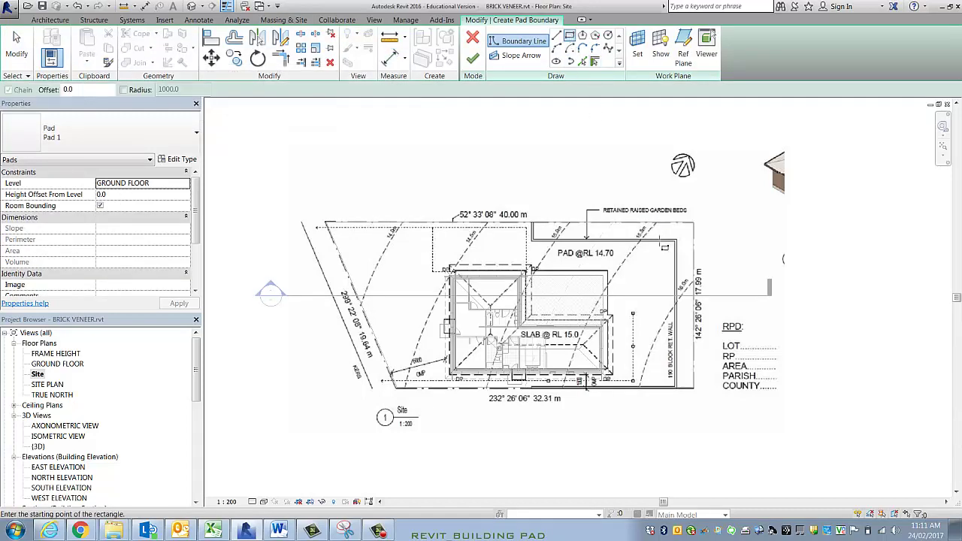
click(676, 241)
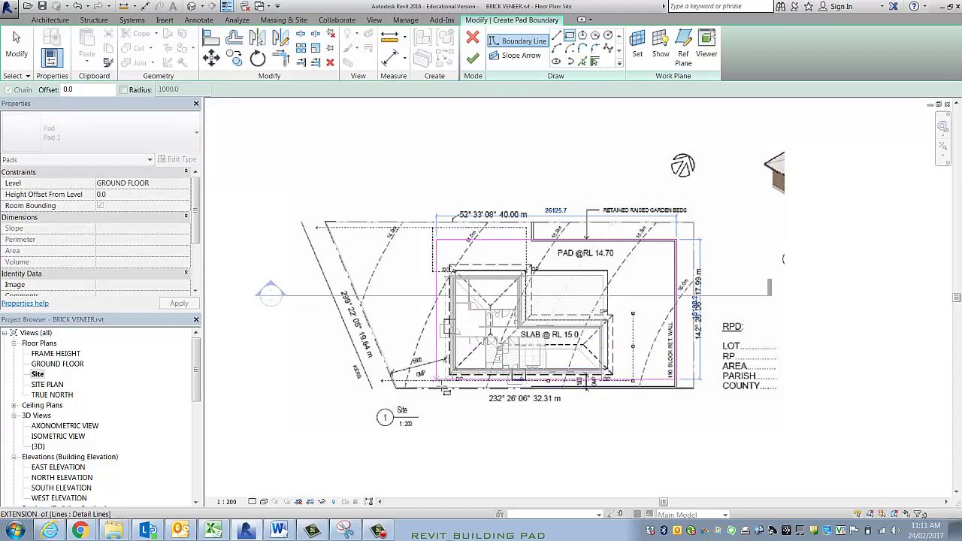
click(453, 389)
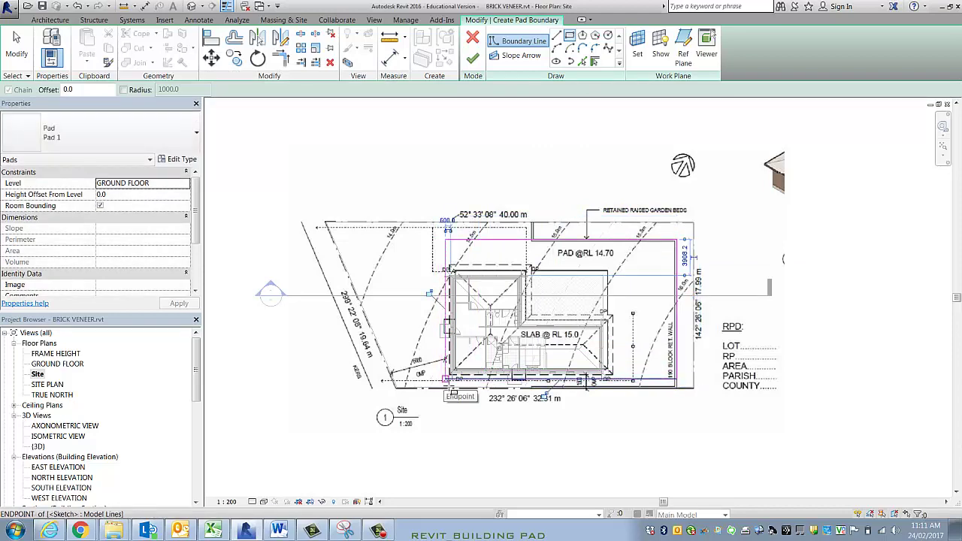
key(Escape)
Set the pad's lower boundary line 500 mm from the lower site boundary
scroll(690, 268, up, 3)
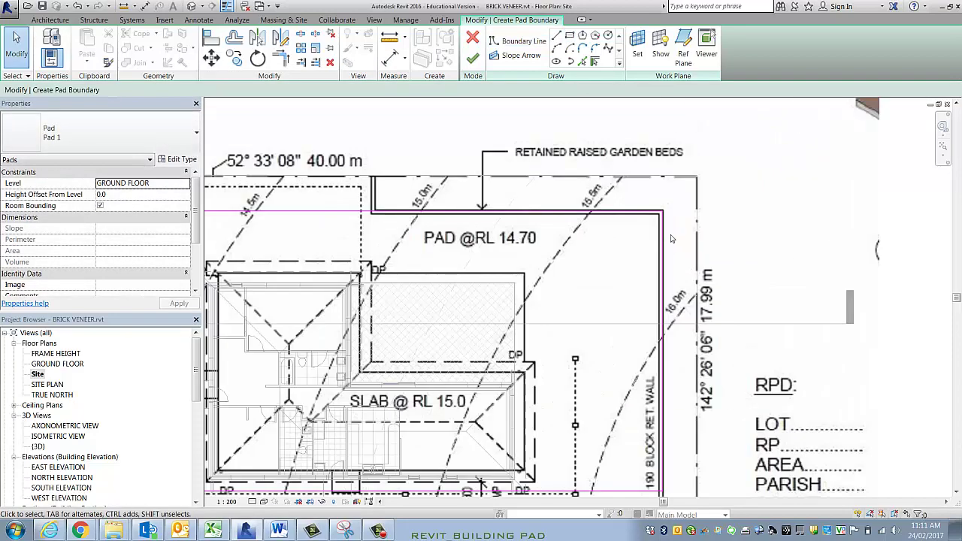
scroll(584, 257, down, 2)
scroll(585, 258, down, 1)
middle_drag(578, 294, 582, 251)
middle_drag(506, 388, 506, 393)
scroll(441, 383, up, 3)
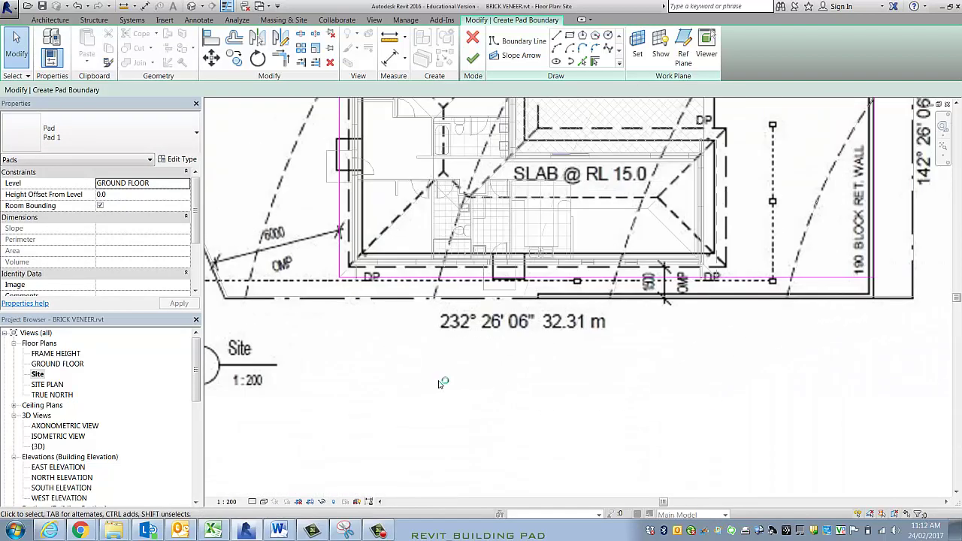
scroll(408, 356, up, 2)
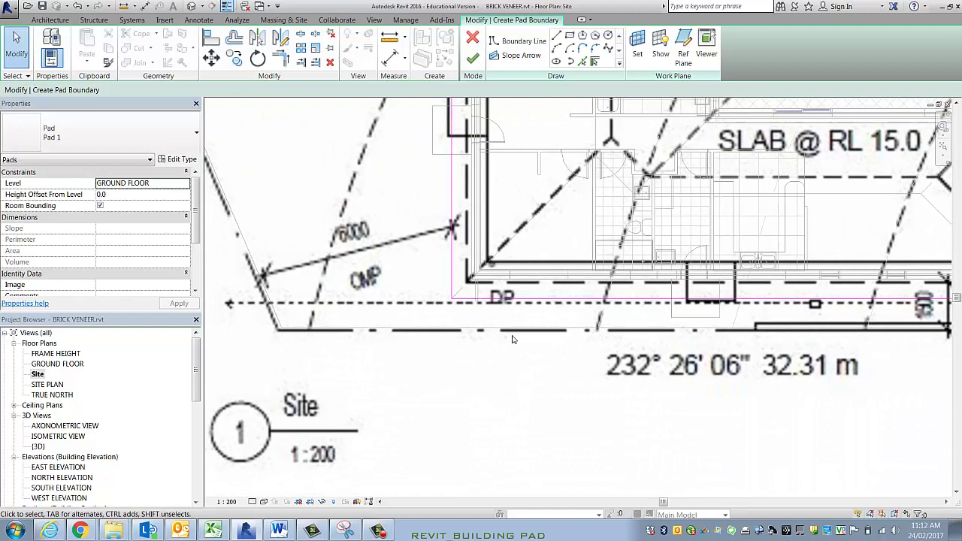
click(525, 299)
scroll(527, 323, down, 3)
scroll(490, 342, up, 4)
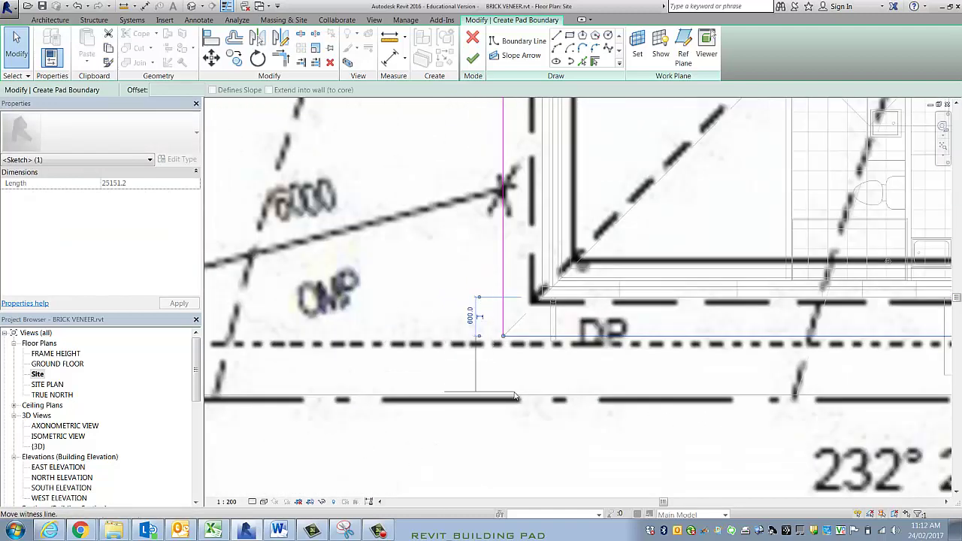
drag(479, 340, 479, 395)
click(476, 372)
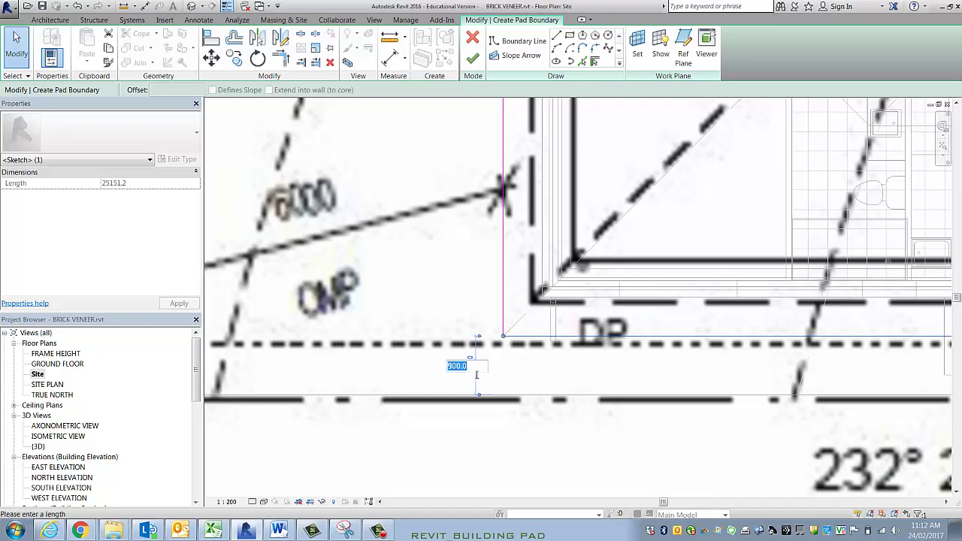
text(500)
key(Return)
Set the pad's left boundary line 1000 mm from the outer face of the house's left wall
scroll(474, 376, down, 5)
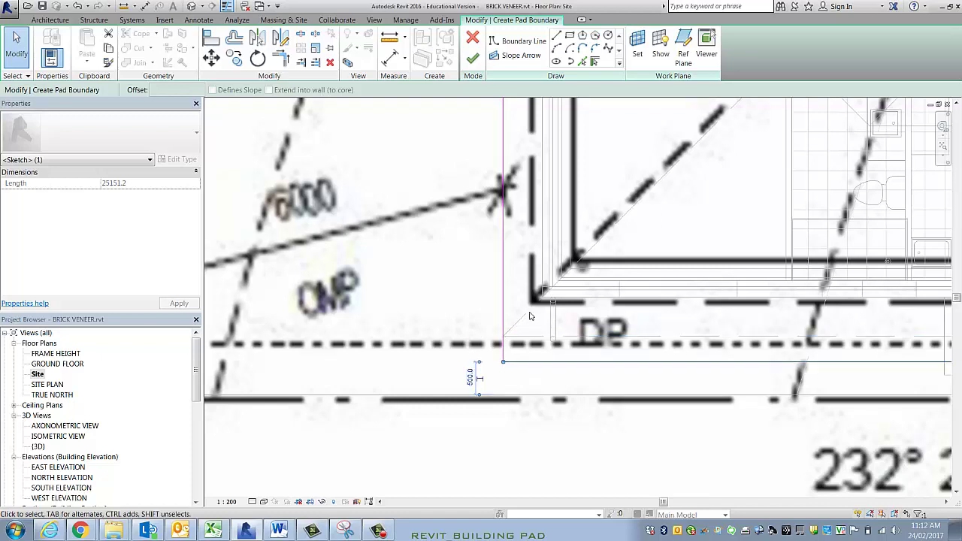
mouse_move(554, 286)
middle_down()
mouse_move(542, 333)
mouse_move(594, 346)
middle_up()
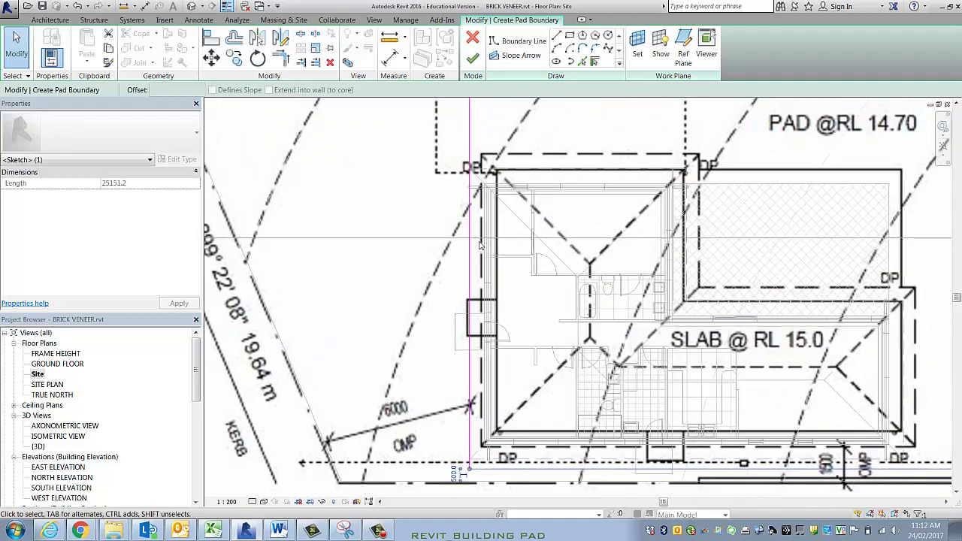
scroll(462, 233, up, 2)
click(464, 230)
scroll(472, 228, down, 3)
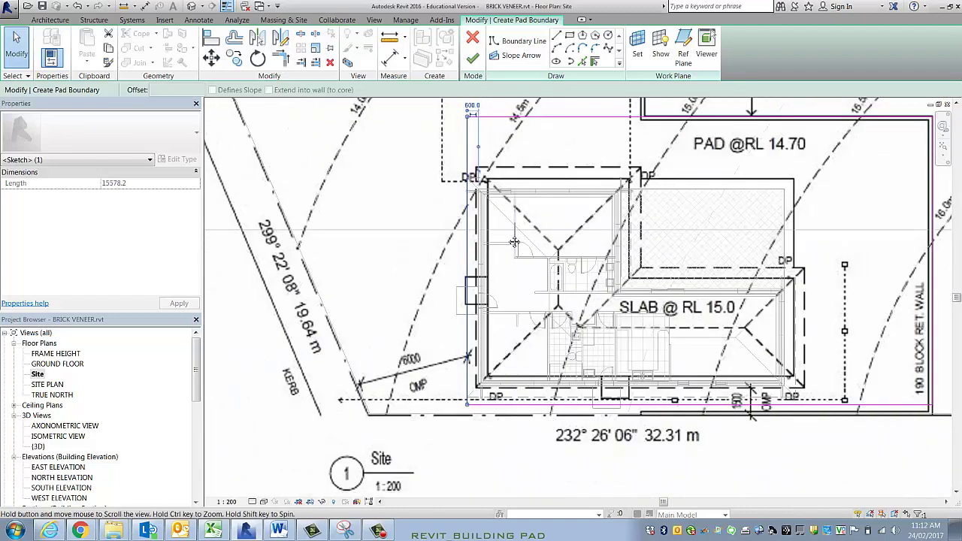
middle_drag(471, 225, 471, 248)
scroll(463, 143, up, 3)
click(460, 128)
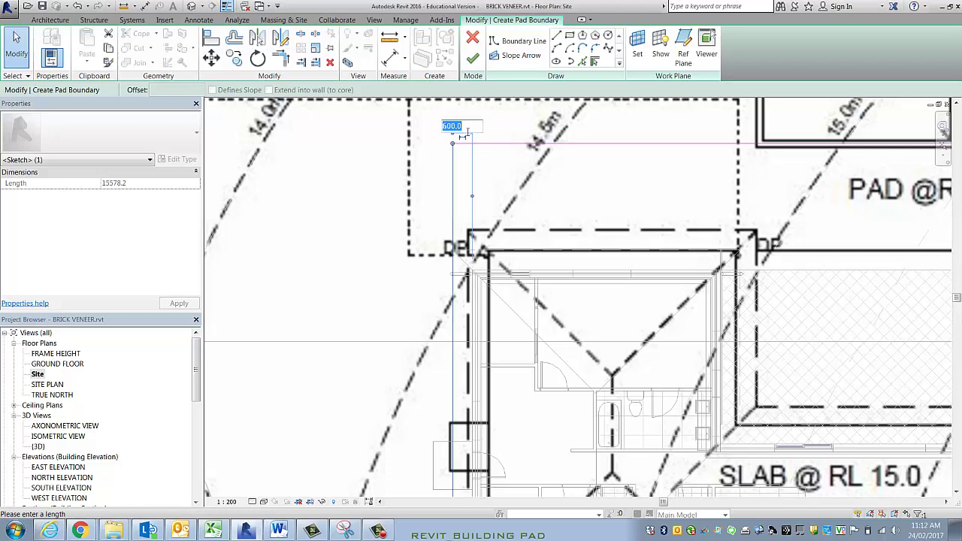
text(1000)
key(Return)
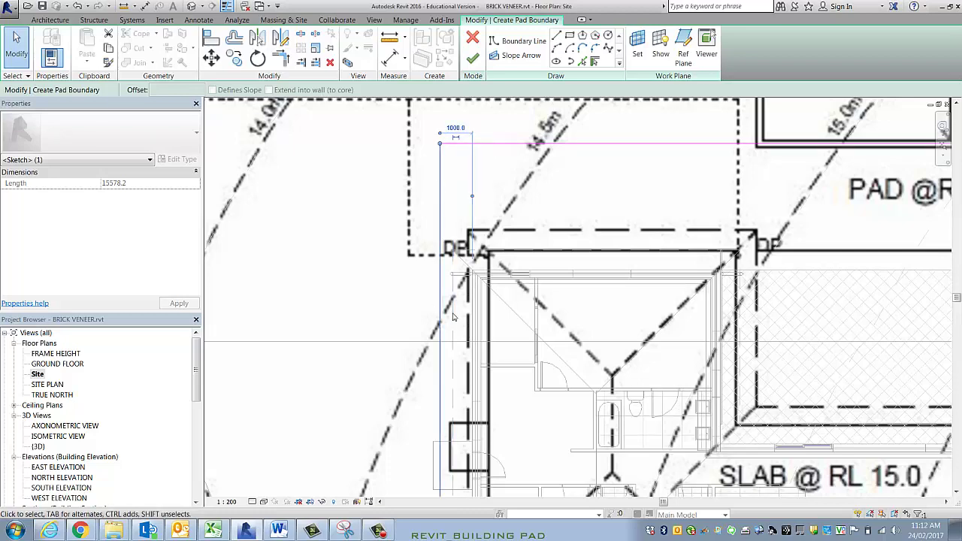
Set the pad's upper boundary line 1800 mm from the upper site boundary
scroll(453, 317, down, 4)
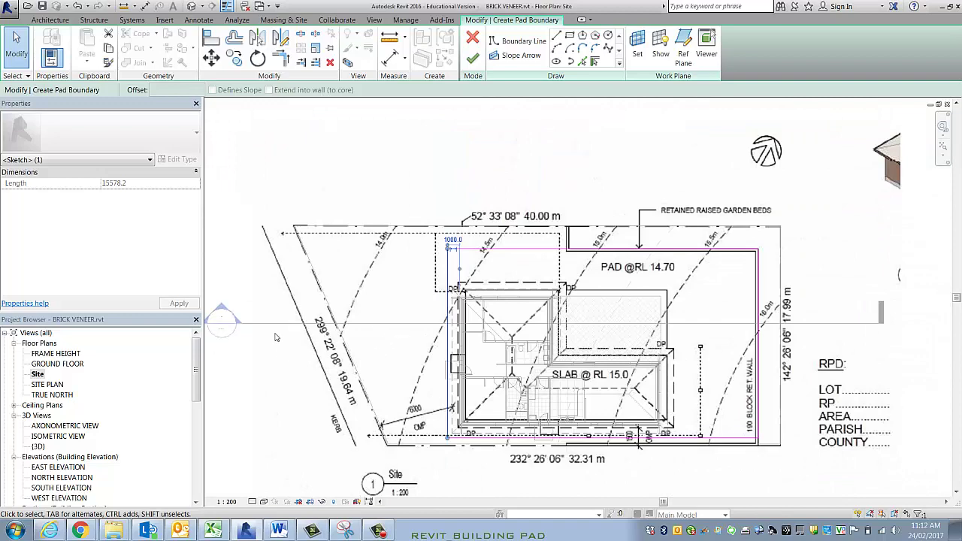
scroll(563, 321, up, 5)
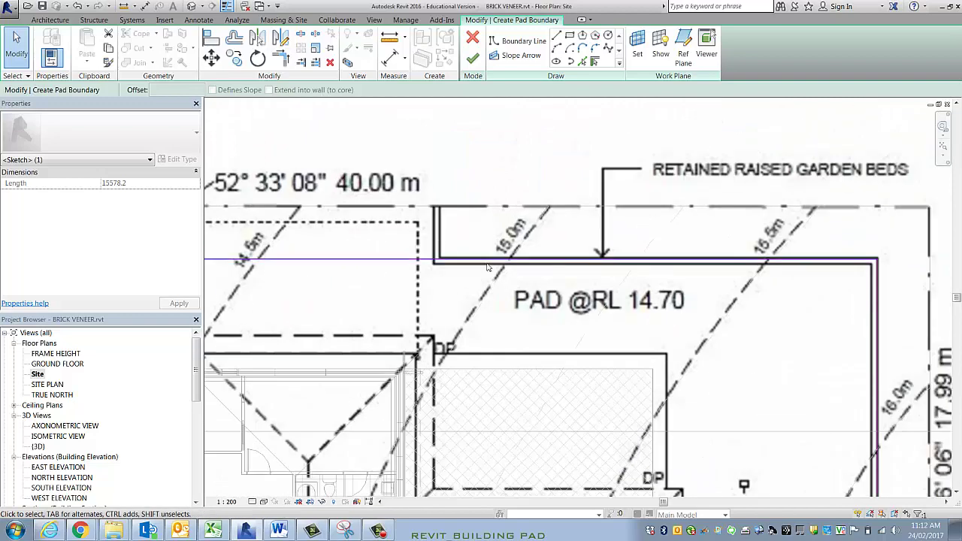
click(872, 342)
middle_drag(866, 342, 703, 349)
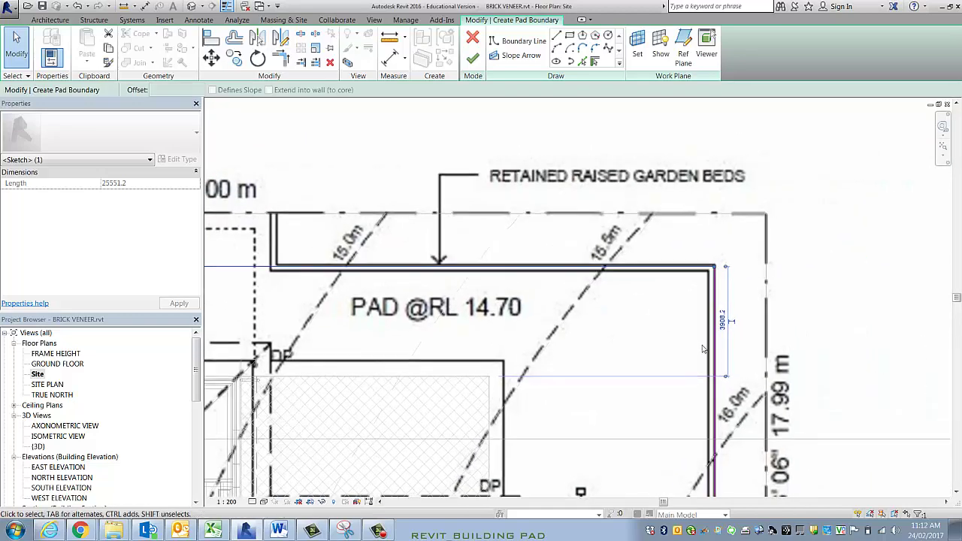
click(731, 218)
click(722, 239)
text(1800)
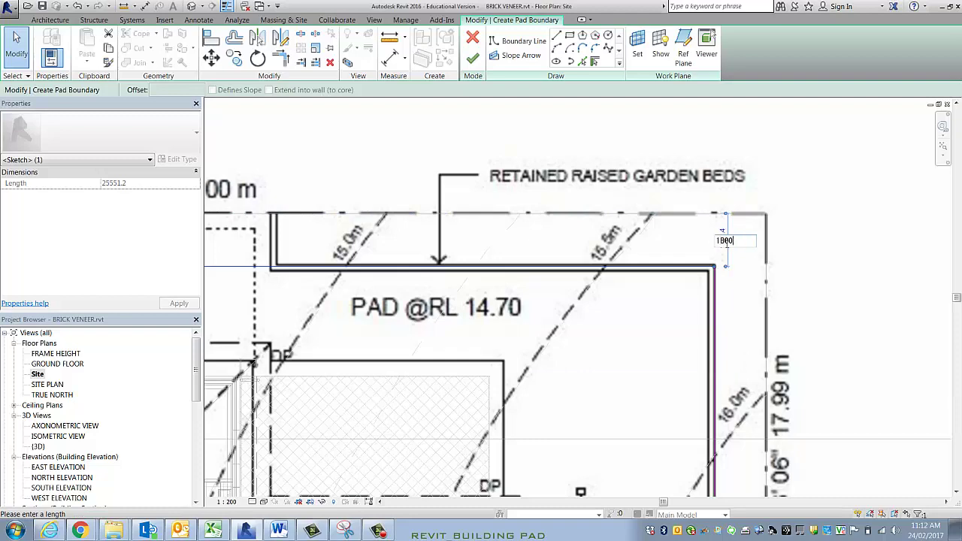
key(Return)
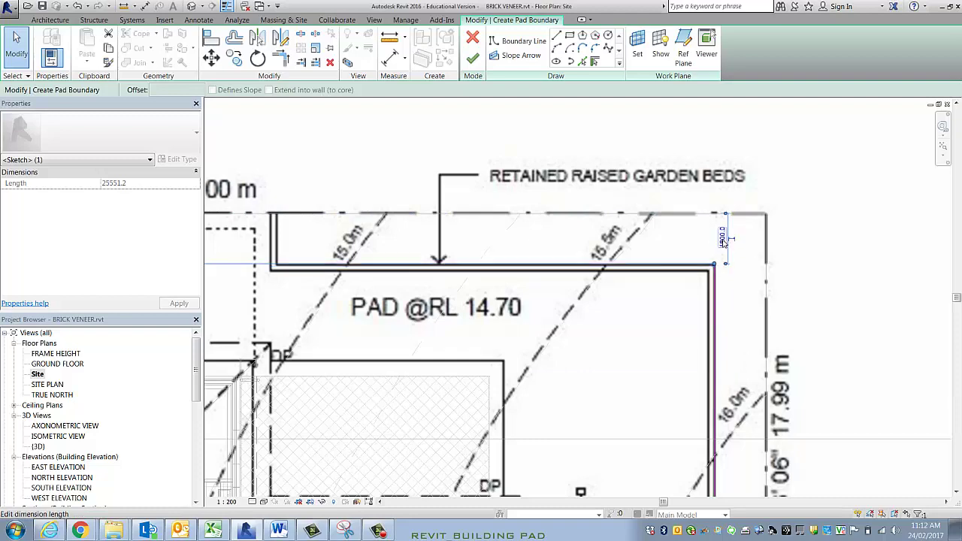
key(Escape)
Set the pad's right boundary line 1800 mm from the right site boundary
scroll(856, 247, down, 2)
middle_drag(856, 247, 668, 294)
click(613, 297)
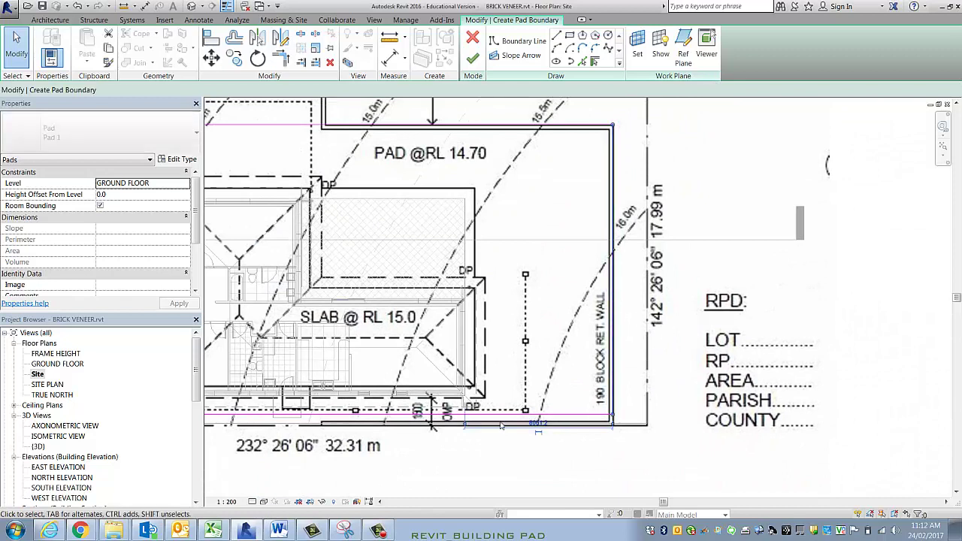
click(466, 424)
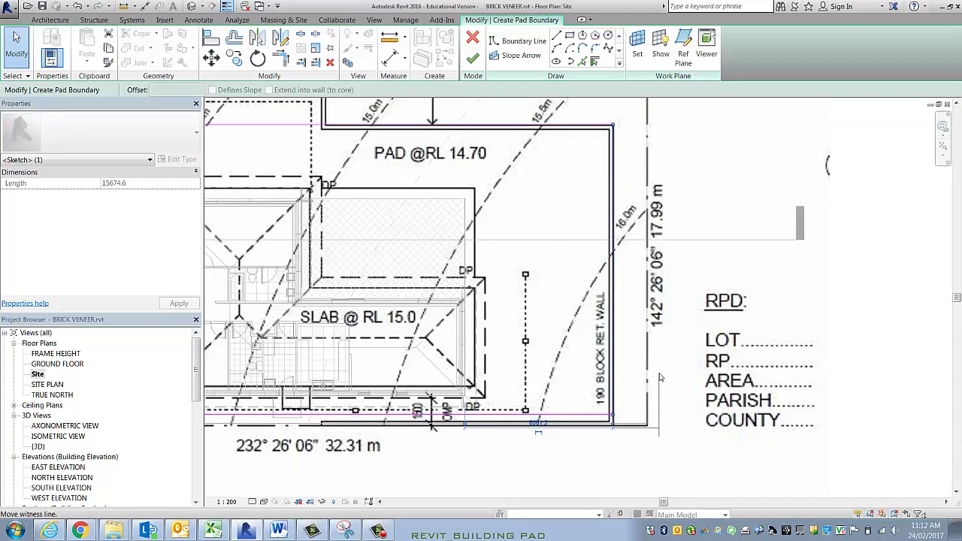
drag(465, 424, 646, 424)
click(630, 423)
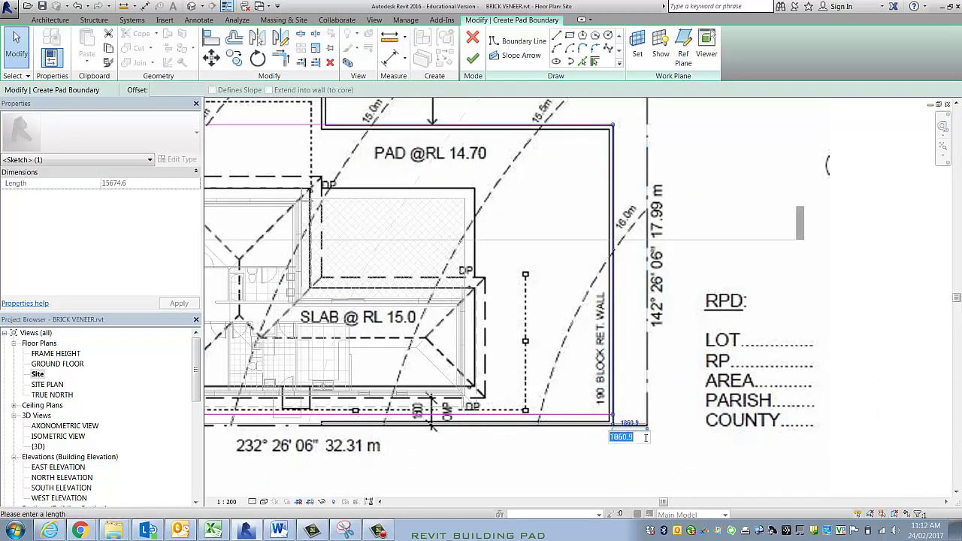
text(1)
key(Return)
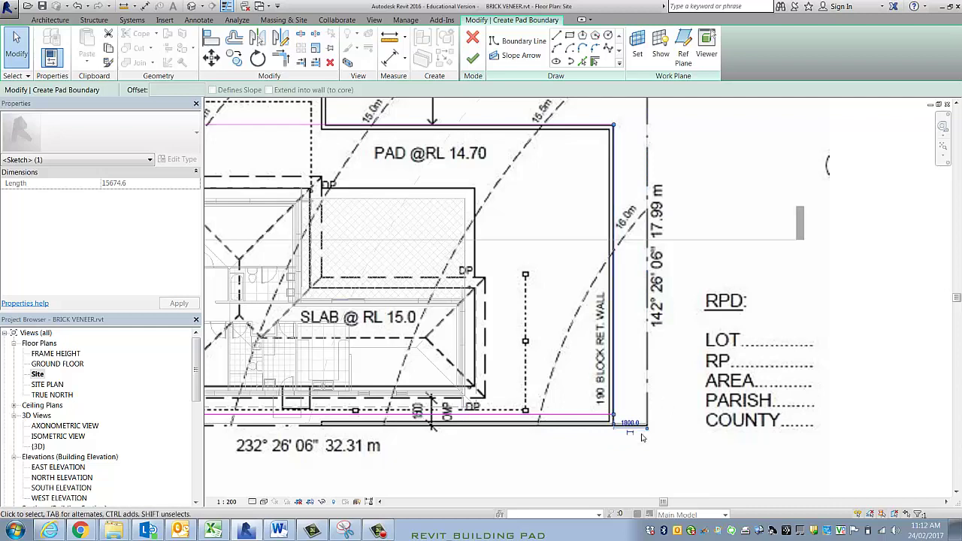
key(Escape)
Duplicate the Pad 1 type as a new pad type named SAND BED
middle_drag(485, 417, 706, 422)
scroll(703, 422, down, 2)
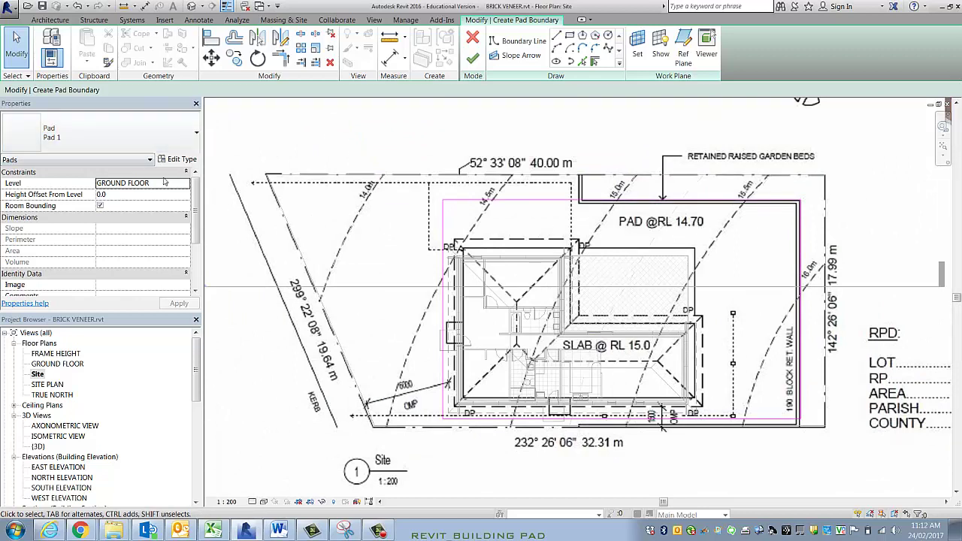
click(115, 196)
click(177, 160)
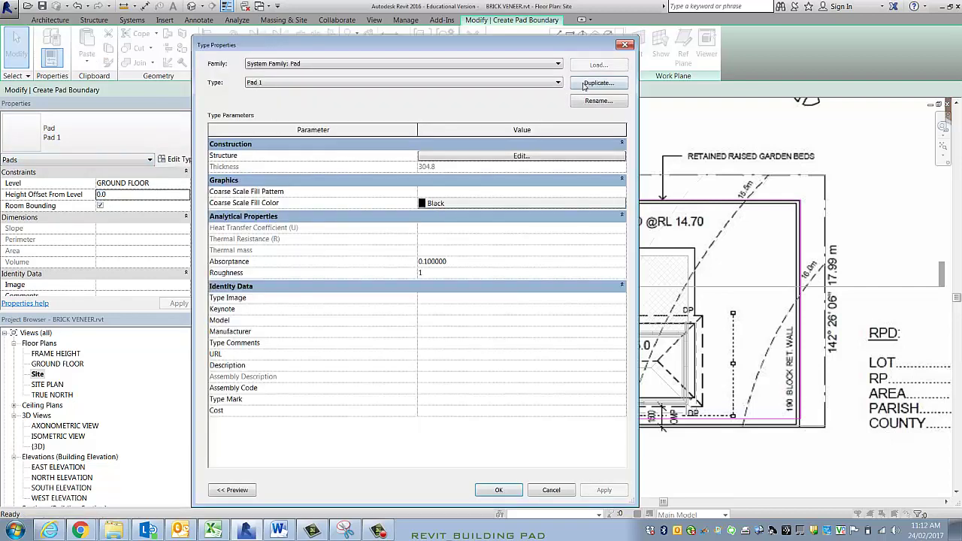
click(584, 85)
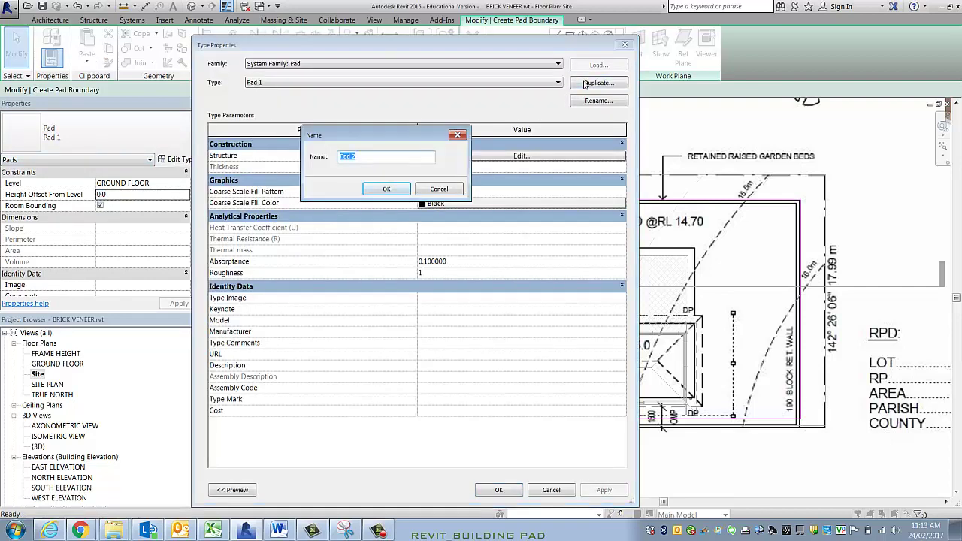
key(BackSpace)
text(SAND BED)
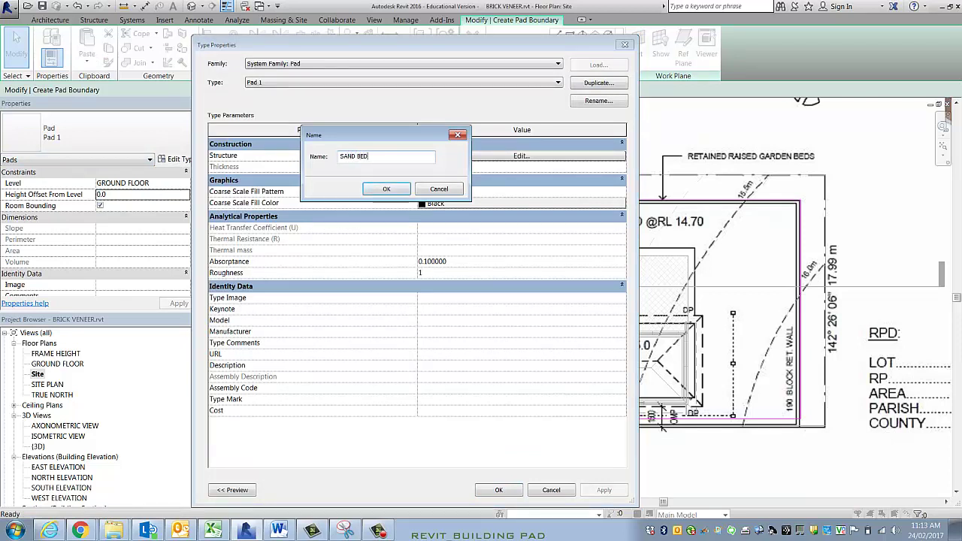
key(Return)
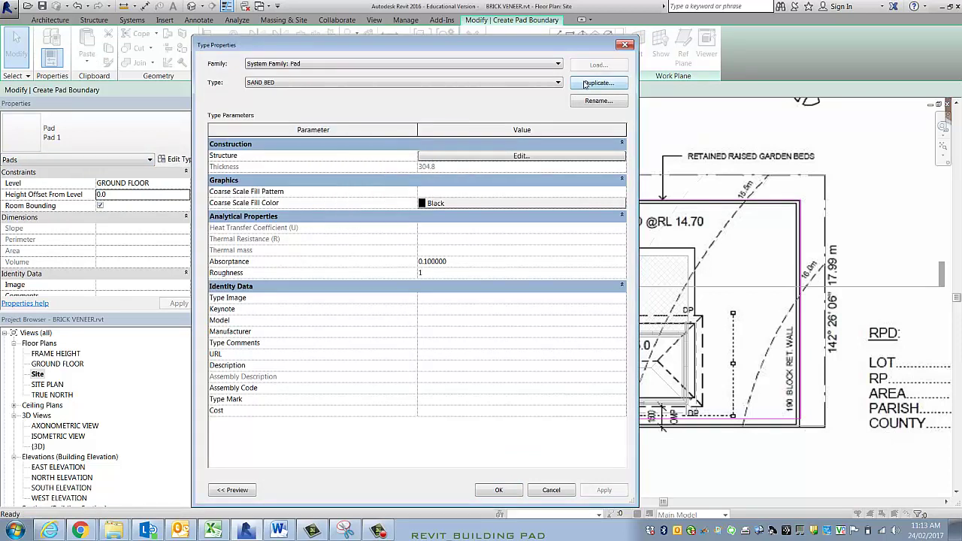
Set the SAND BED type's structure layer to a thickness of 50 mm and assign it the Sand material
click(458, 156)
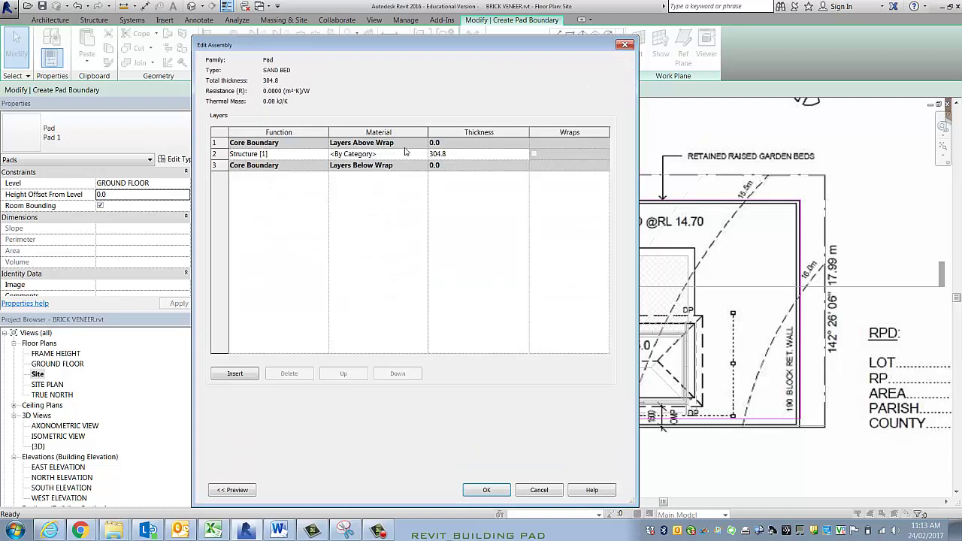
click(461, 159)
text(50)
click(411, 156)
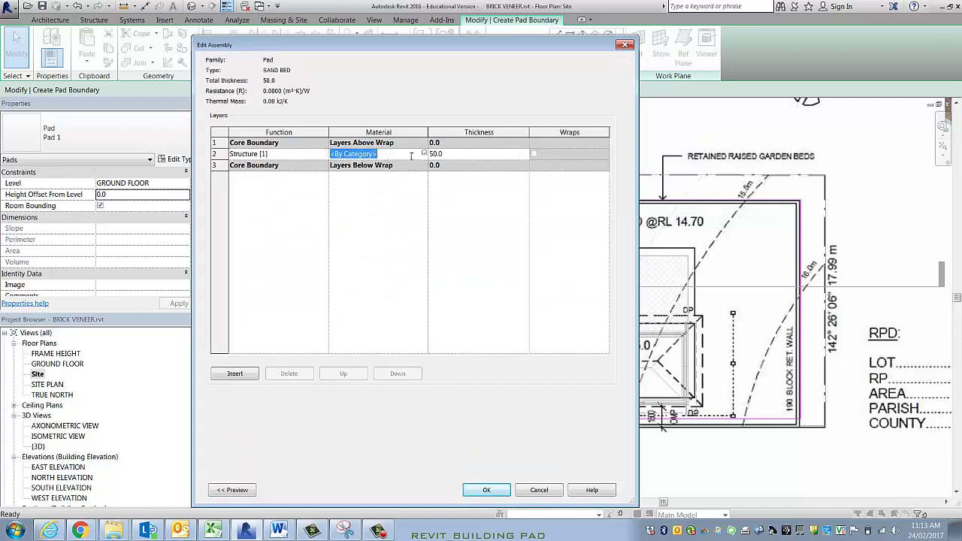
click(424, 153)
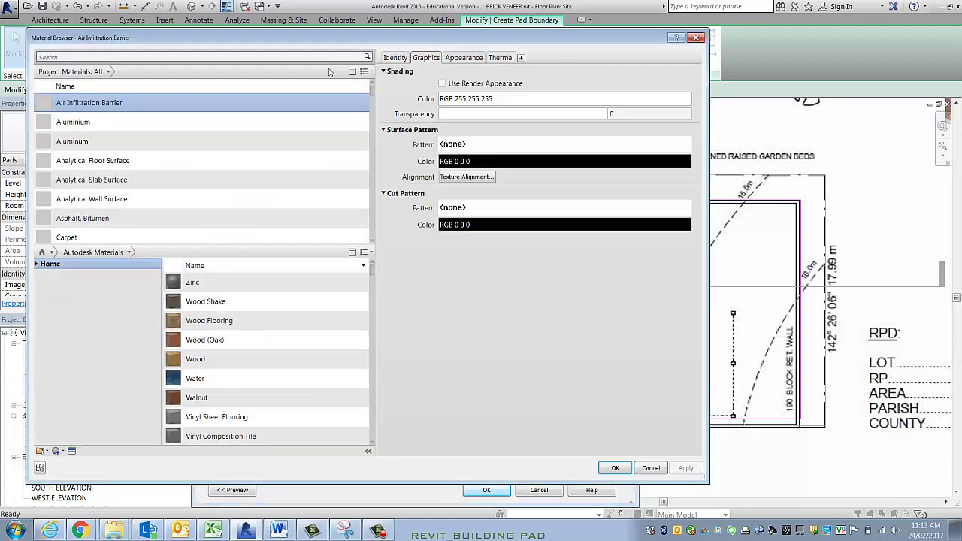
click(96, 57)
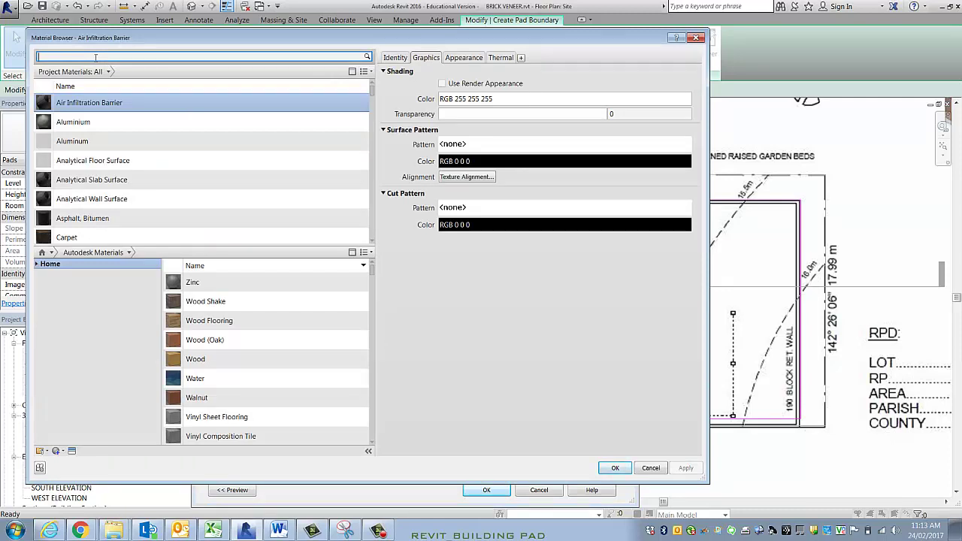
key(Return)
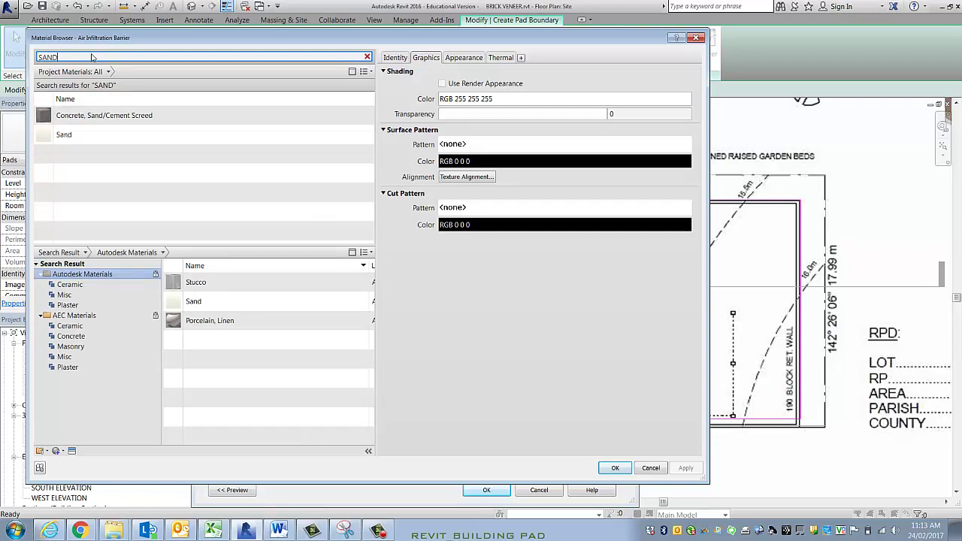
double_click(87, 137)
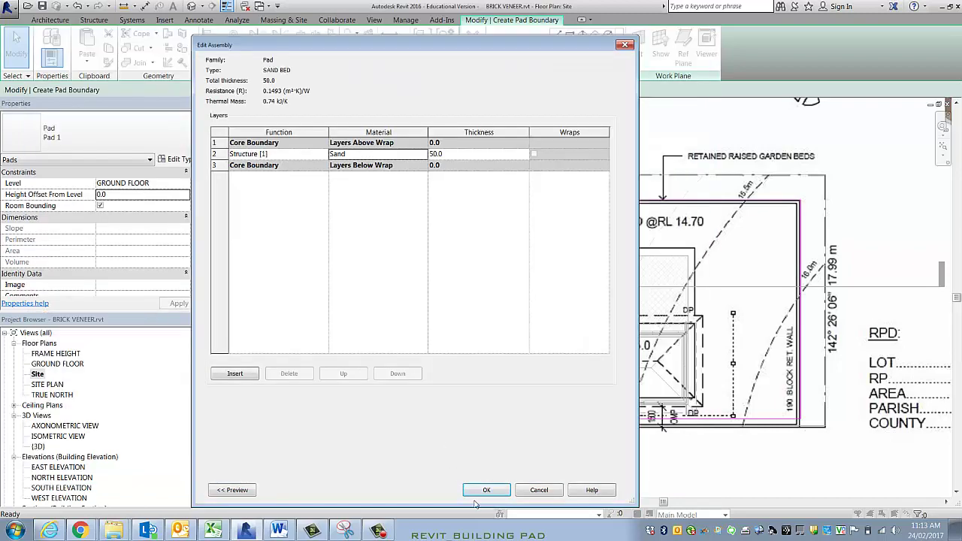
click(486, 490)
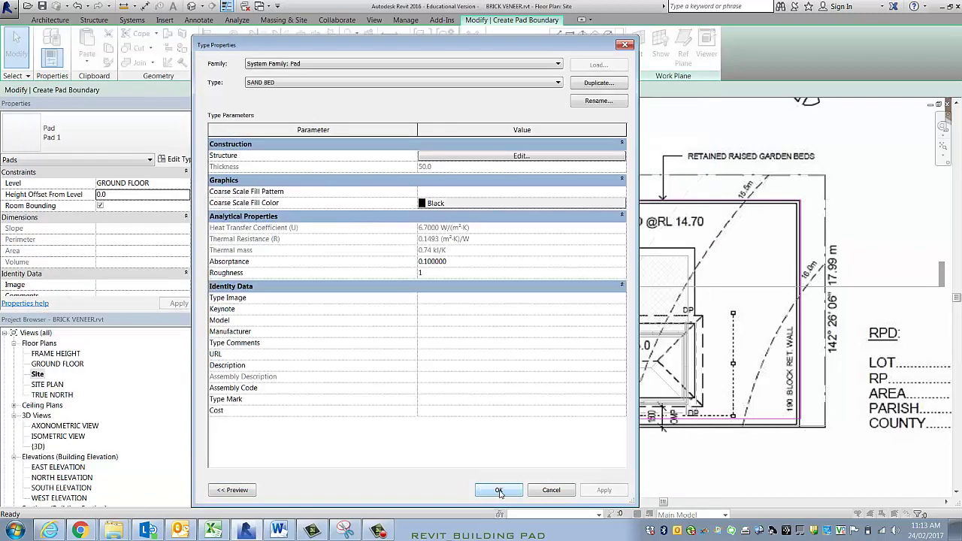
click(499, 490)
Set the pad's height offset from the GROUND FLOOR level to -300 mm and finish the boundary sketch
middle_drag(454, 332, 462, 296)
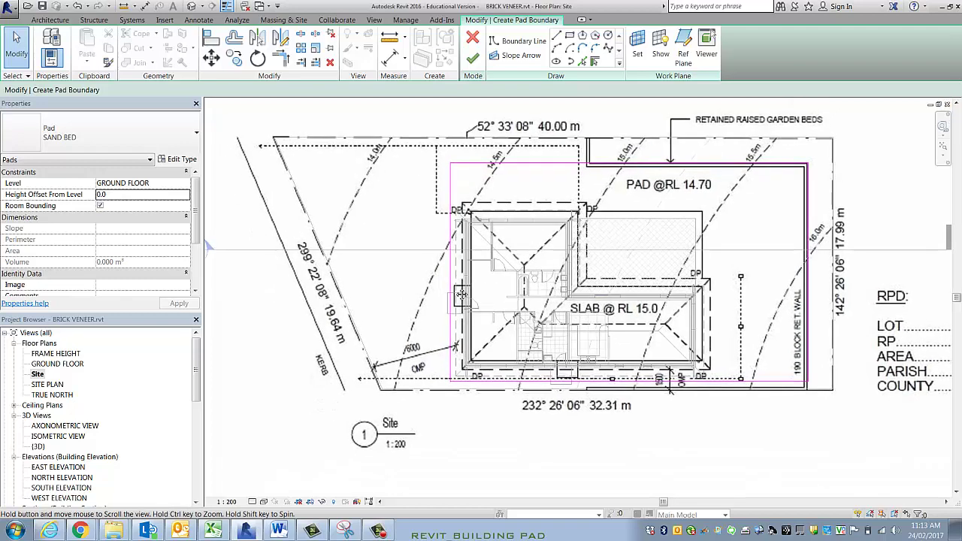
click(129, 199)
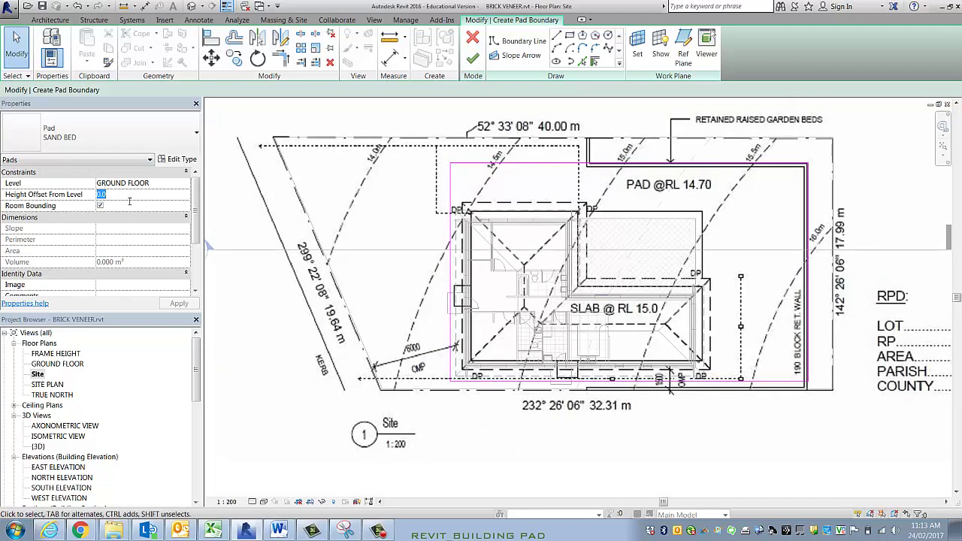
text(-30)
key(Return)
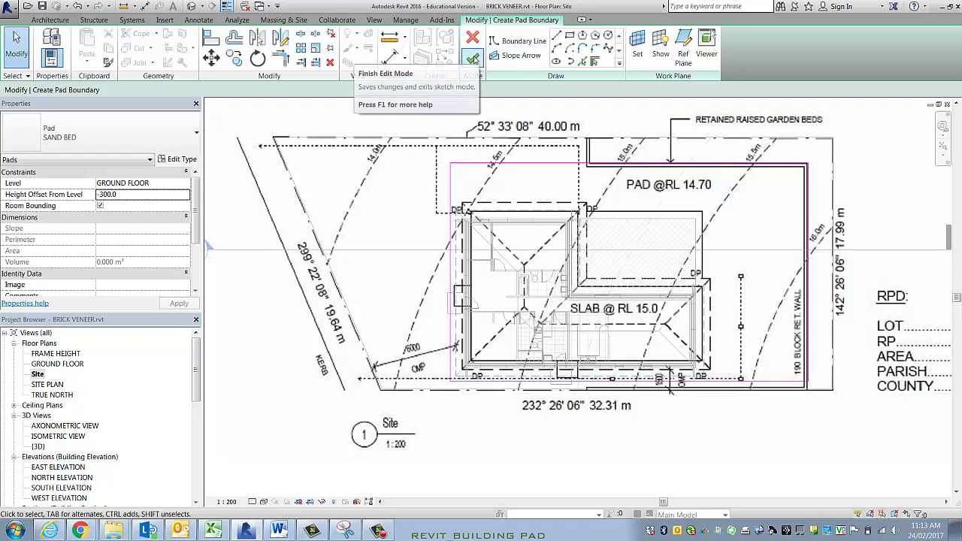
click(472, 59)
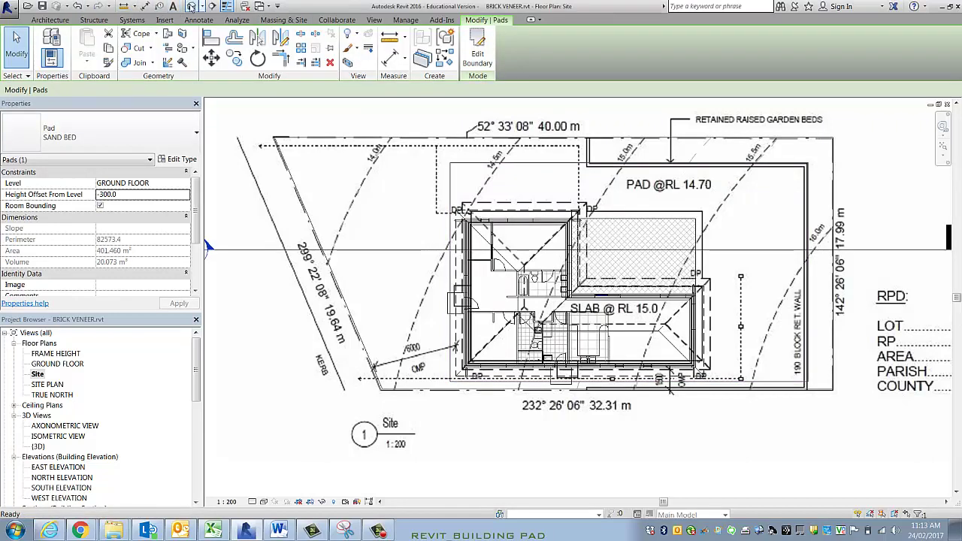
Open the default 3D view and examine how the pad sits in the sloping site around the house
click(191, 6)
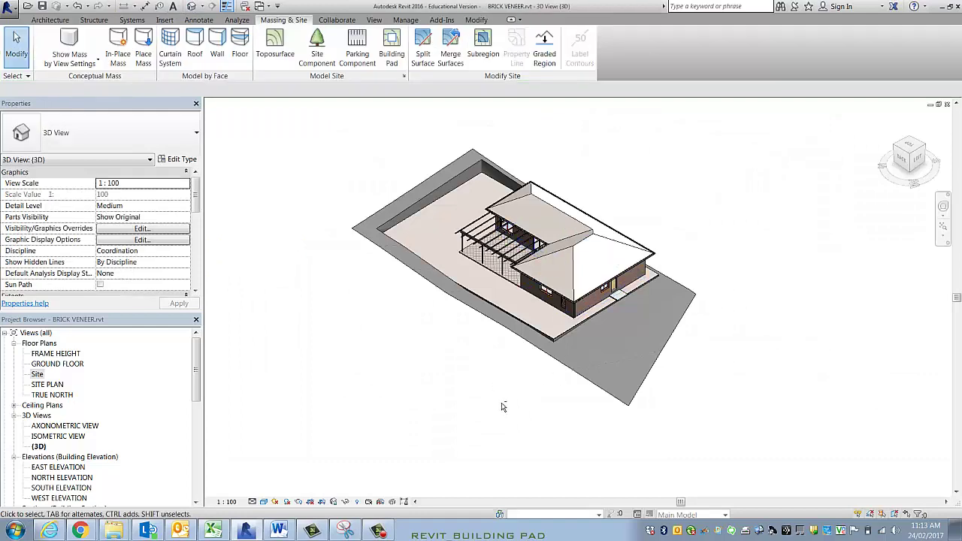
shift+middle_drag(504, 347, 472, 341)
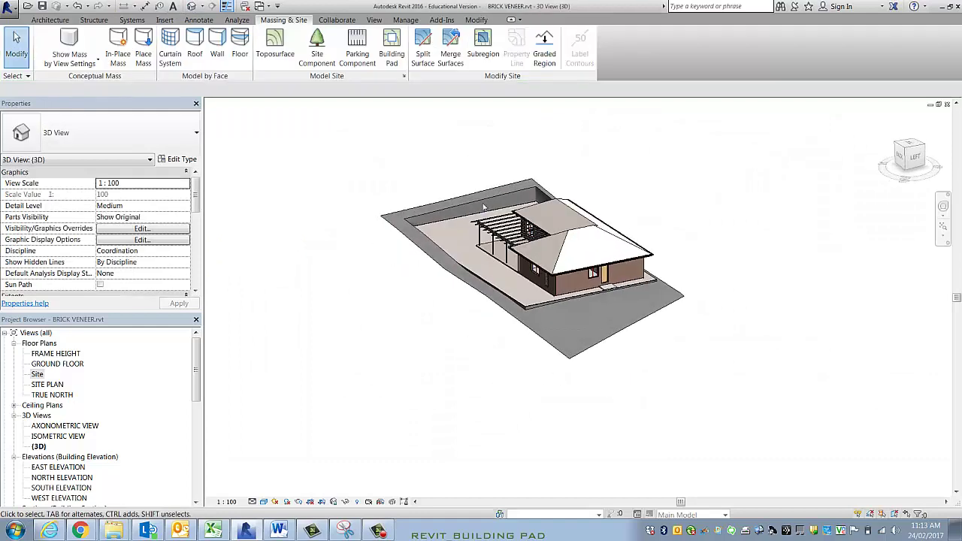
scroll(504, 201, up, 5)
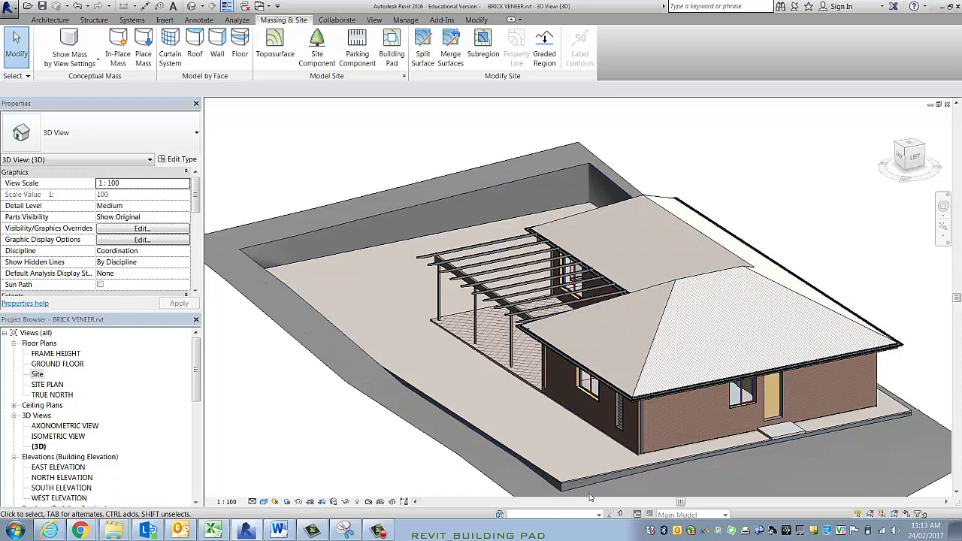
middle_drag(590, 497, 598, 387)
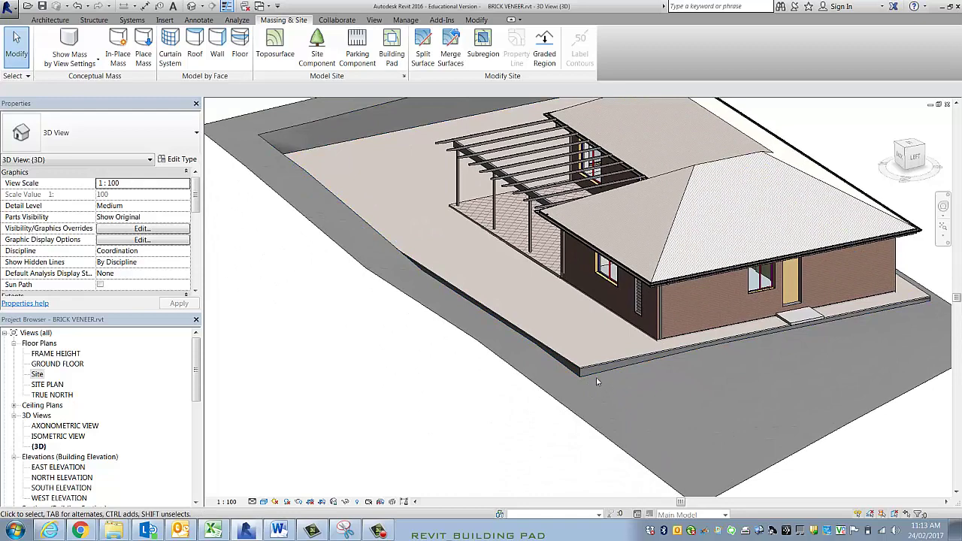
scroll(500, 424, down, 5)
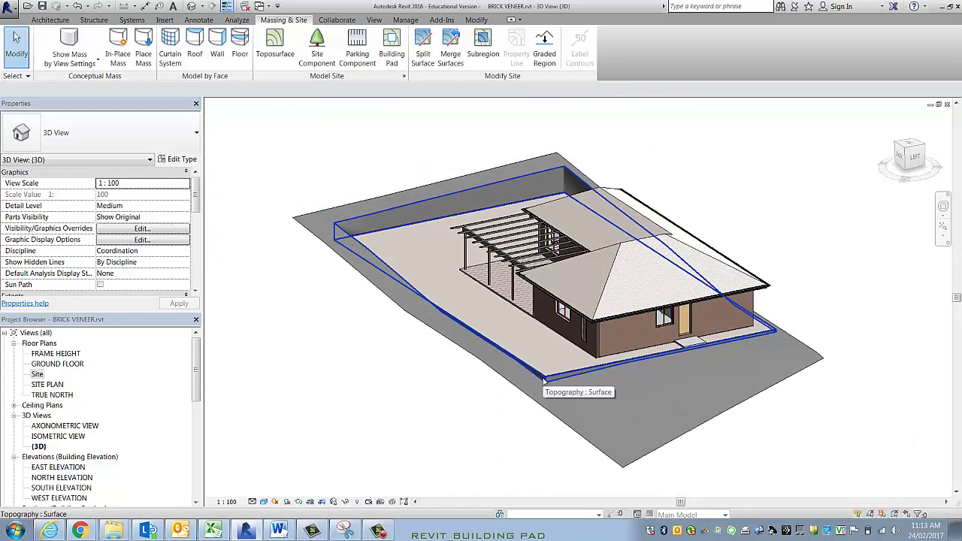
Select the sand bed pad in the 3D view and review its instance and type properties without changing them
key(Tab)
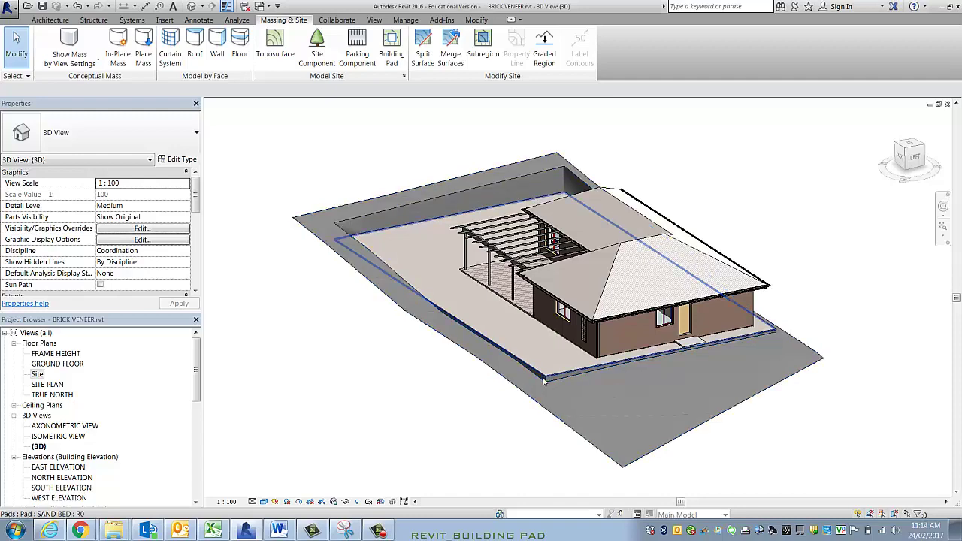
click(547, 382)
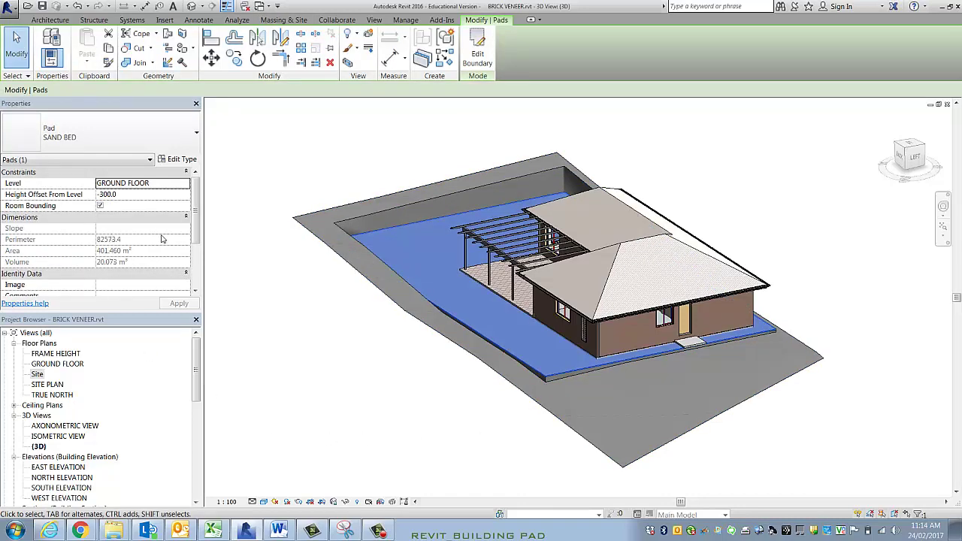
scroll(192, 224, down, 3)
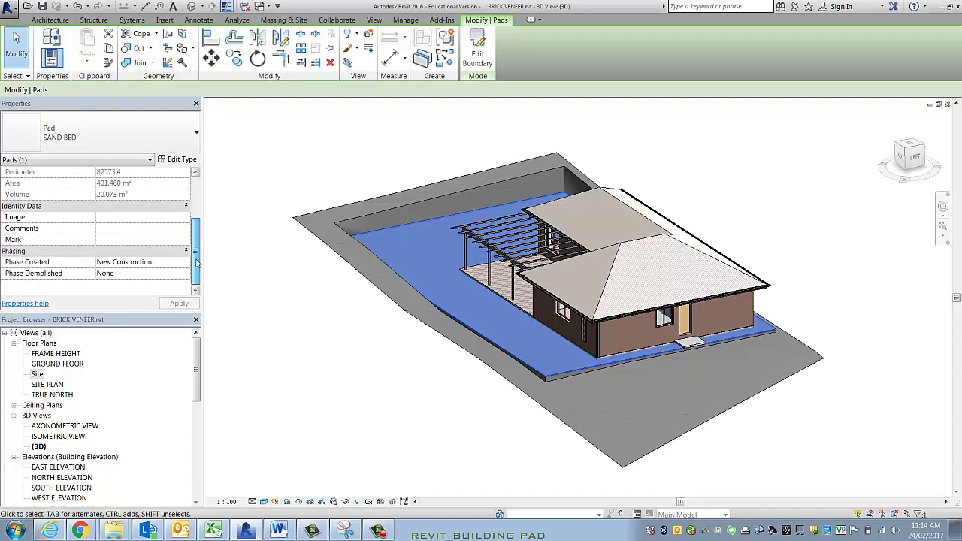
scroll(194, 227, up, 3)
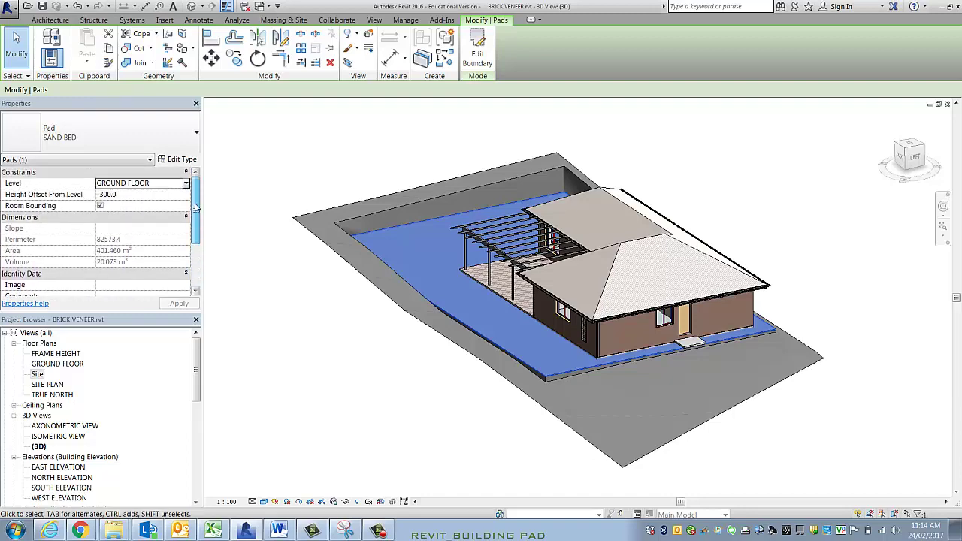
click(178, 159)
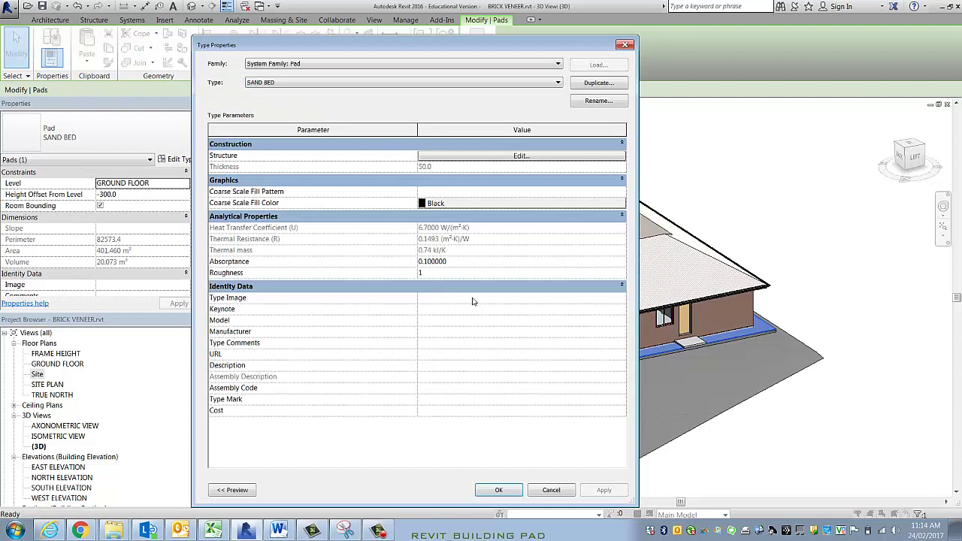
click(552, 491)
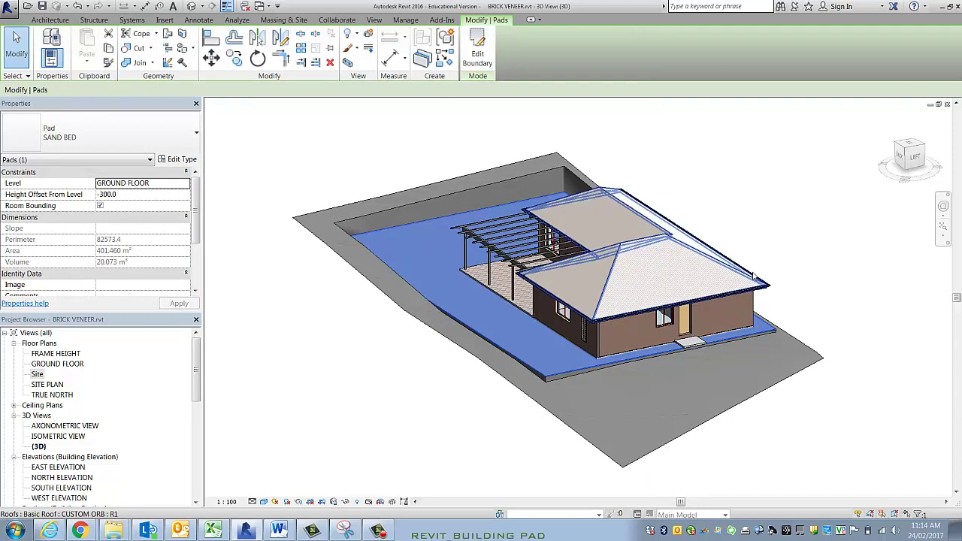